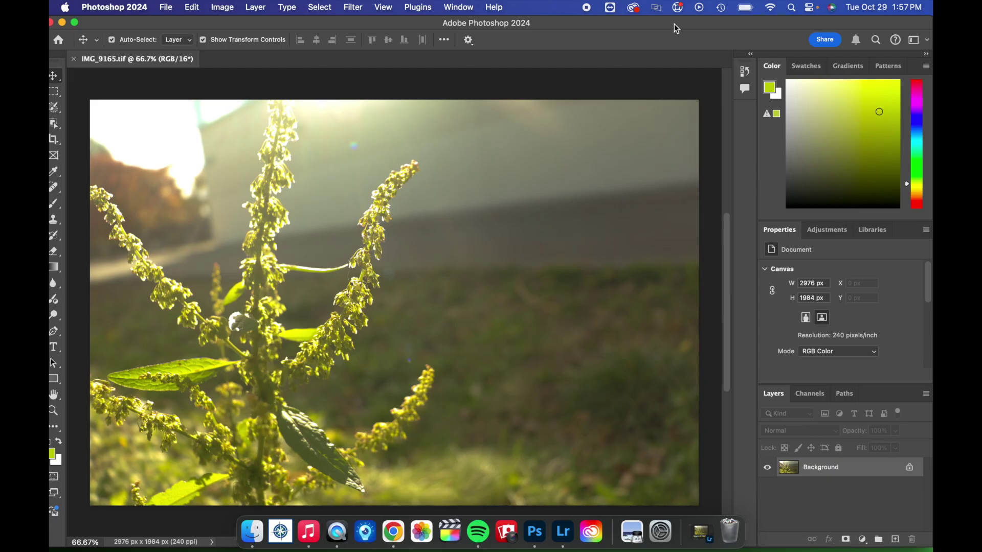
Draw a paragraph text box over the blurred grass in the photo, beside the plant
{"action": "mouse_move", "coordinate": [639, 20]}
{"action": "left_mouse_down"}
{"action": "mouse_move", "coordinate": [658, 24]}
{"action": "mouse_move", "coordinate": [621, 22]}
{"action": "left_mouse_up"}
{"action": "left_click_drag", "start_coordinate": [99, 20], "coordinate": [120, 23]}
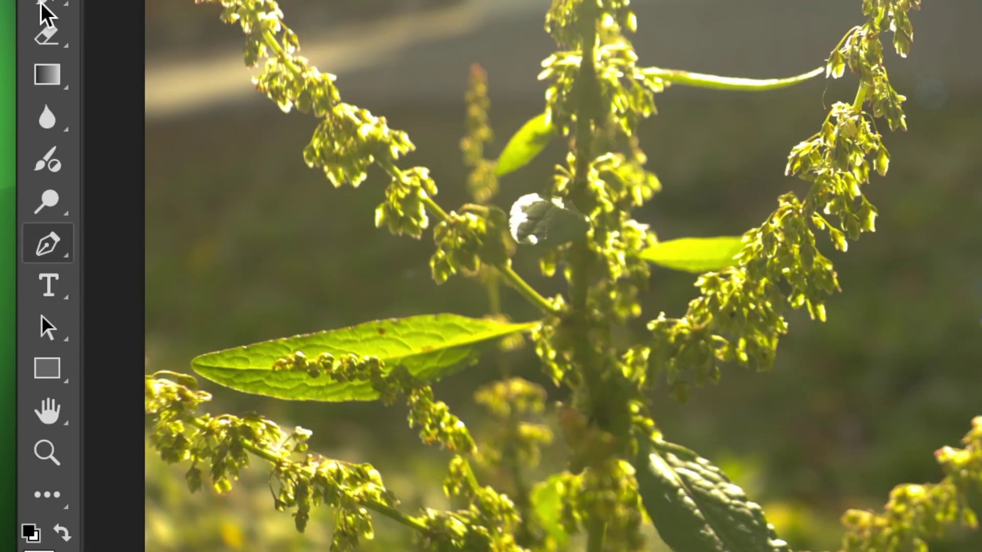
{"action": "left_click", "coordinate": [48, 284]}
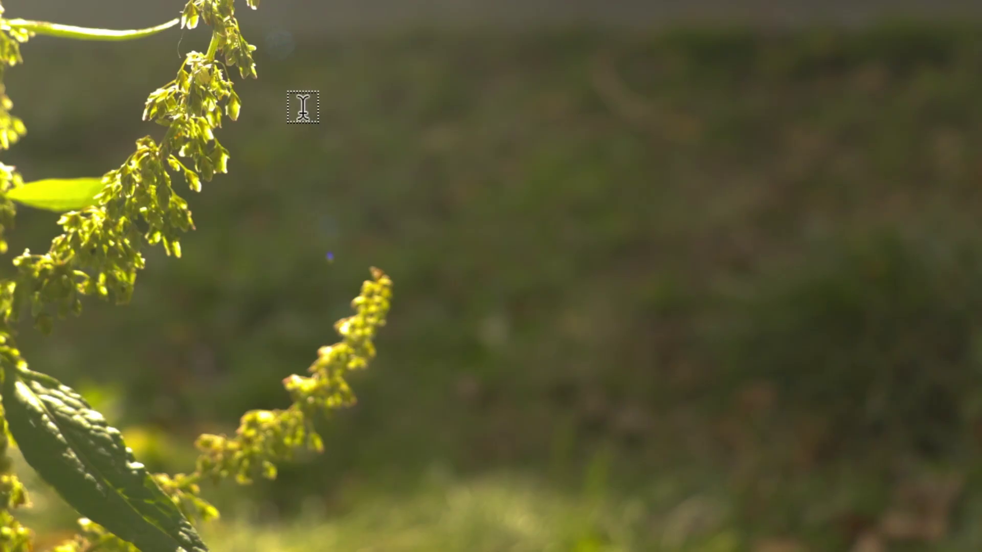
{"action": "left_click_drag", "start_coordinate": [294, 115], "coordinate": [974, 503]}
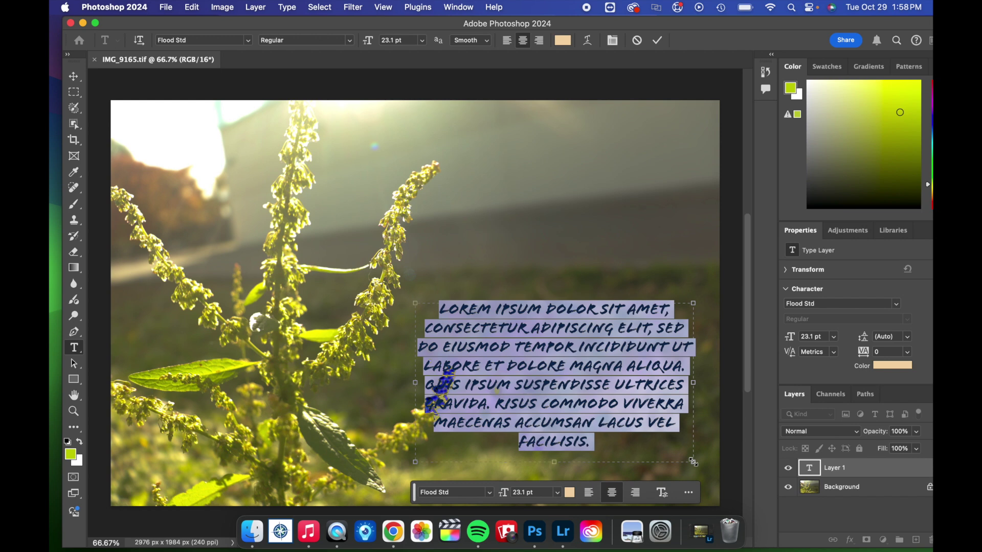
Enter "One man's weed is" and "another man's Rose." on two lines, with the author attribution on a third line
{"action": "type", "text": "ONE"}
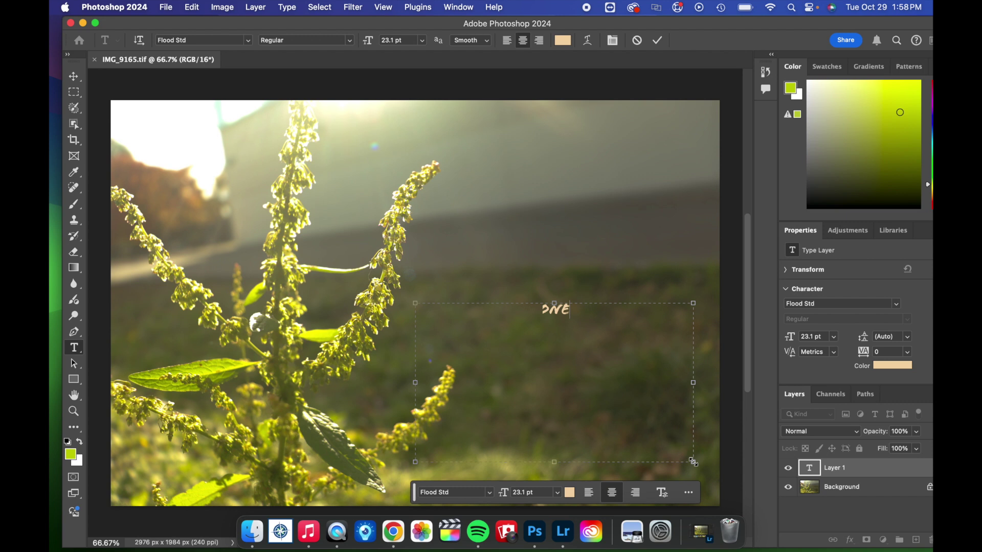
{"action": "type", "text": " MAN'S "}
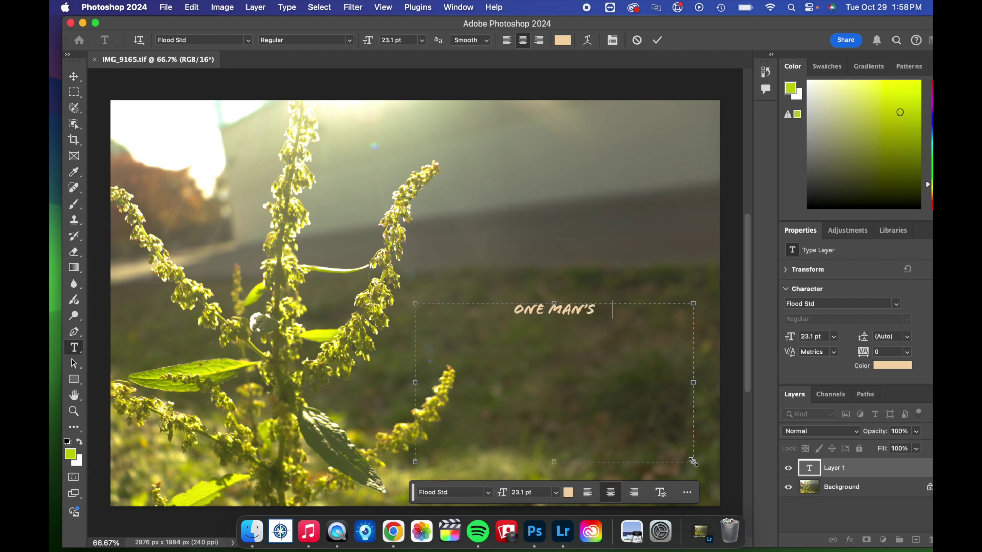
{"action": "type", "text": "WEED IS ANOTHER MAN'S"}
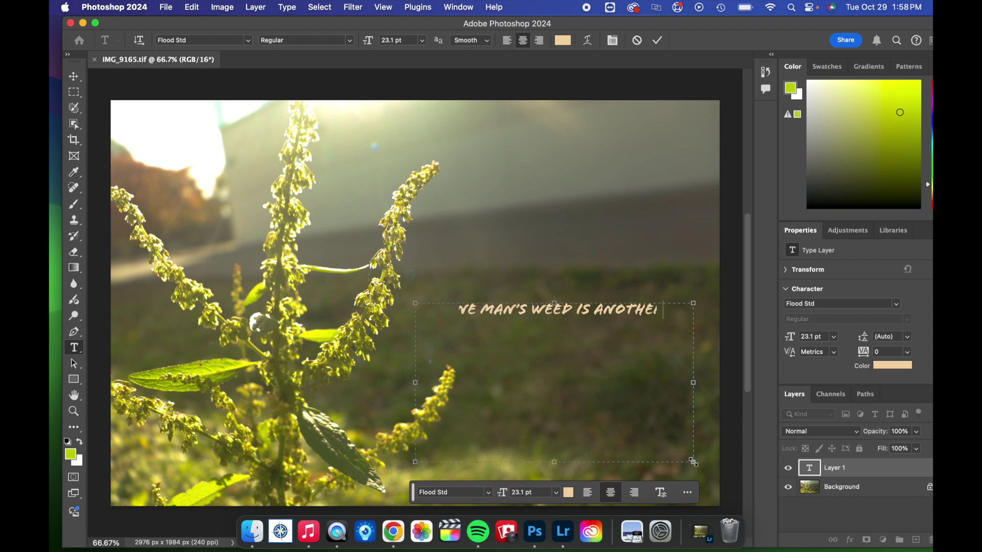
{"action": "type", "text": " ROSE"}
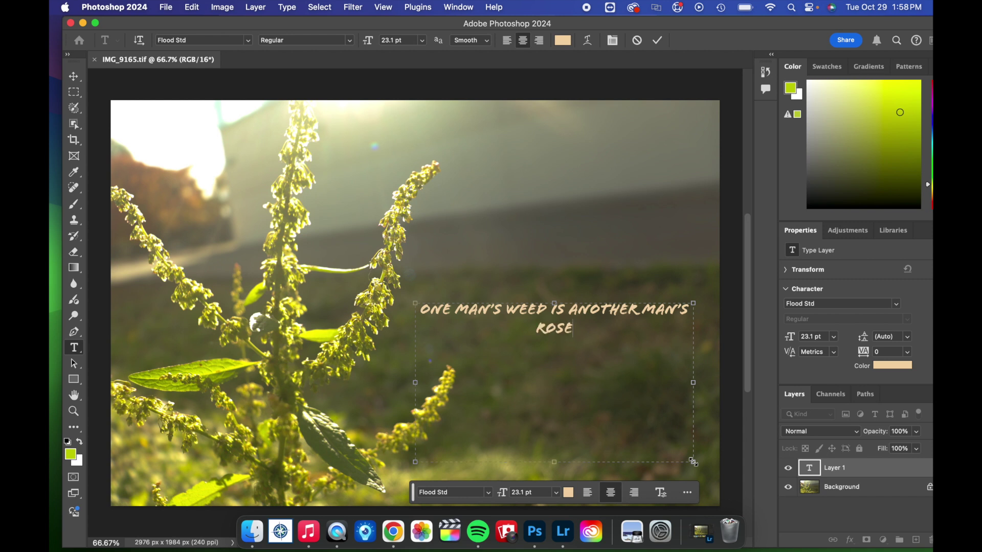
{"action": "type", "text": "."}
{"action": "type", "text": " -MR. DIX"}
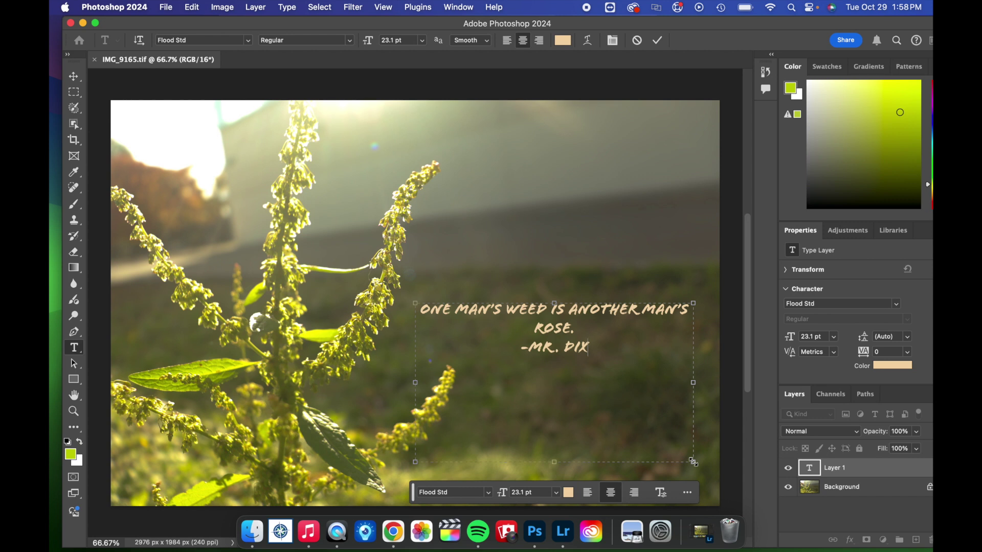
{"action": "left_click", "coordinate": [572, 309]}
{"action": "key", "text": "Return"}
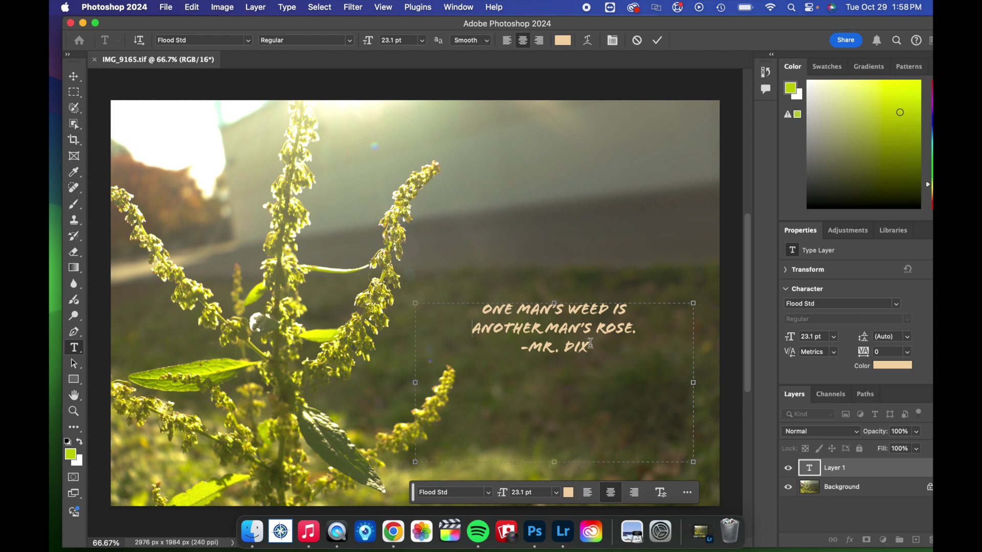
Select all the quote text and try the Arial font in the Bold Italic style
{"action": "left_click_drag", "start_coordinate": [591, 344], "coordinate": [477, 305]}
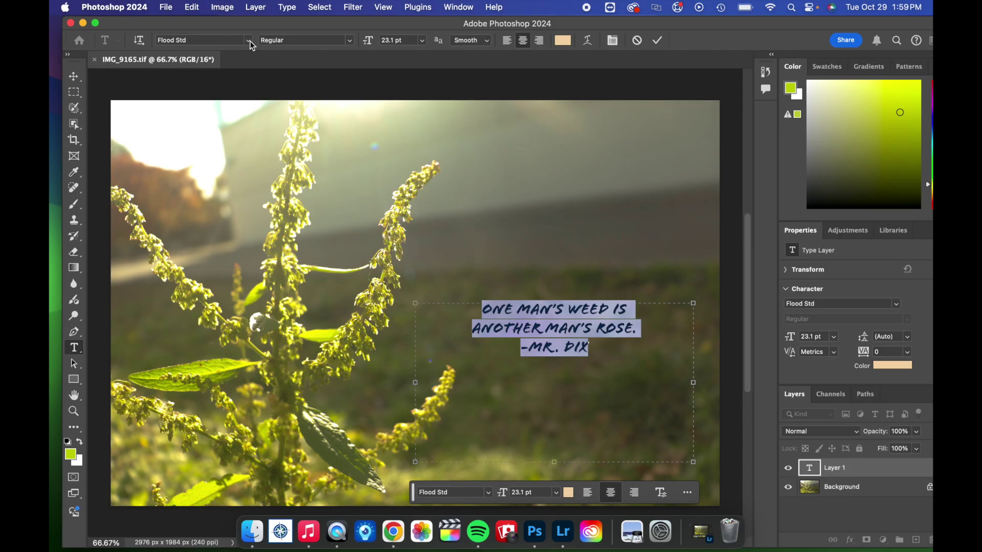
{"action": "left_click", "coordinate": [249, 41]}
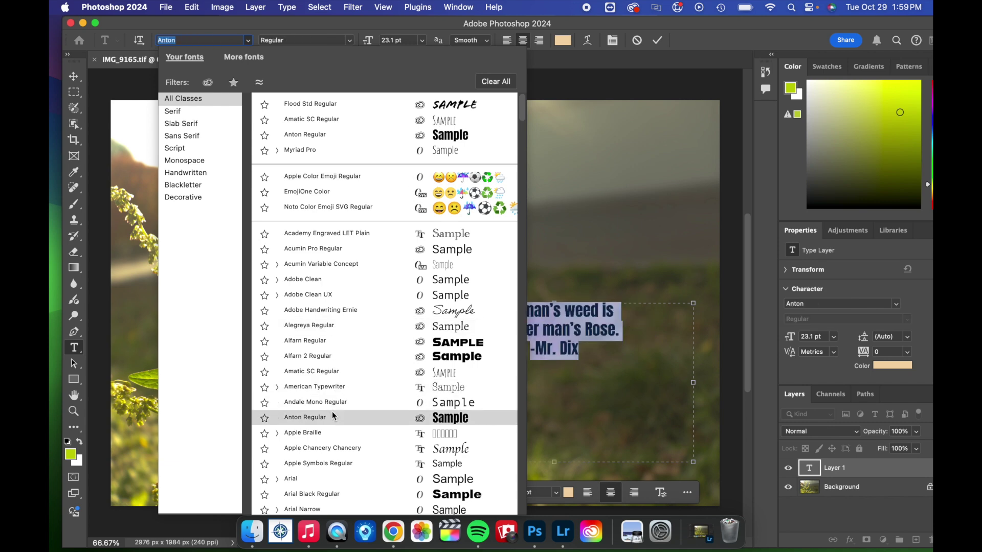
{"action": "scroll", "coordinate": [333, 431], "scroll_direction": "down", "scroll_amount": 15}
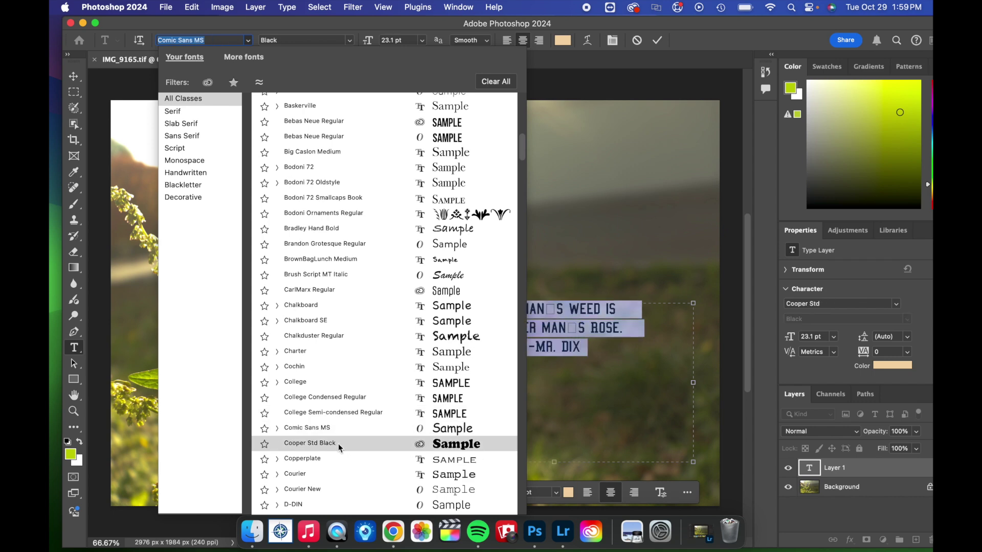
{"action": "scroll", "coordinate": [339, 444], "scroll_direction": "down", "scroll_amount": 10}
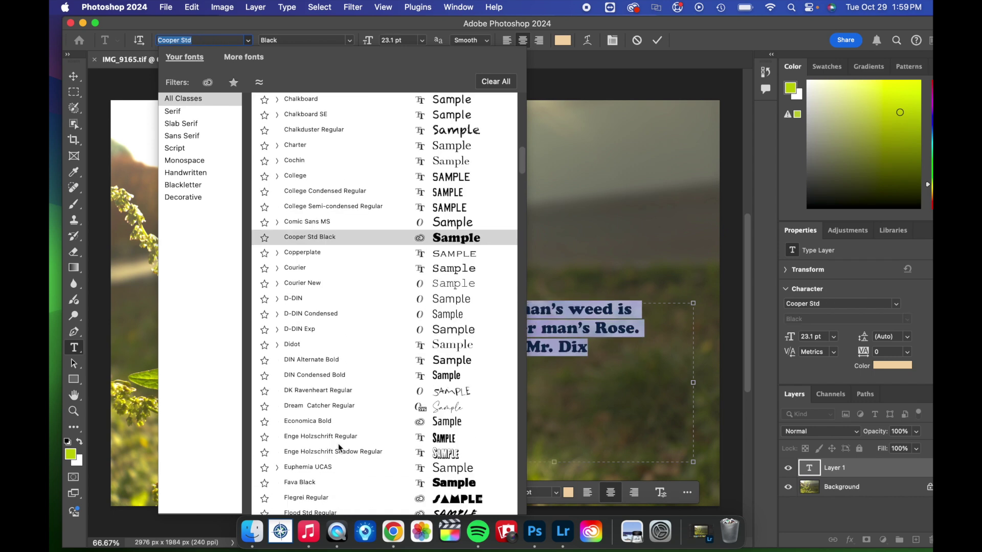
{"action": "left_click", "coordinate": [341, 435]}
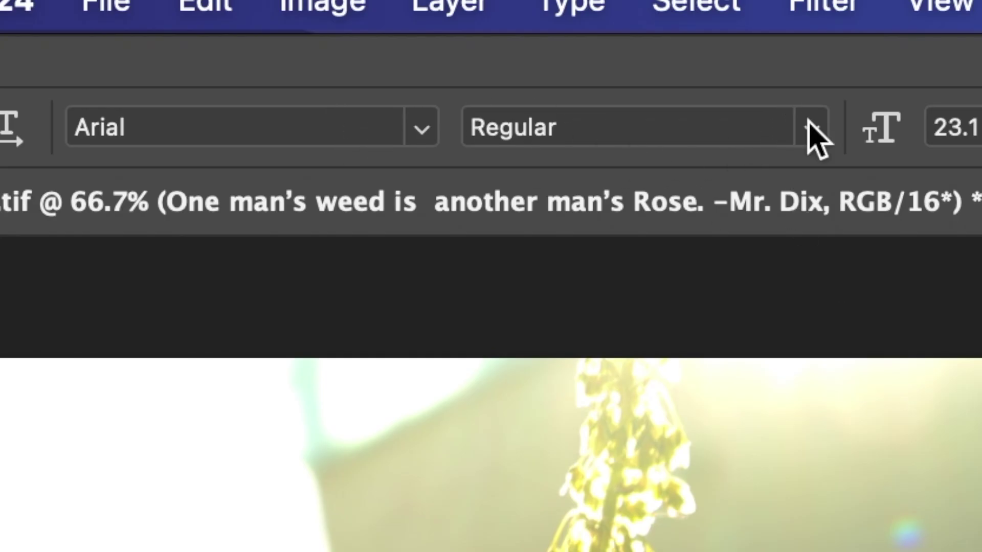
{"action": "left_click", "coordinate": [816, 138]}
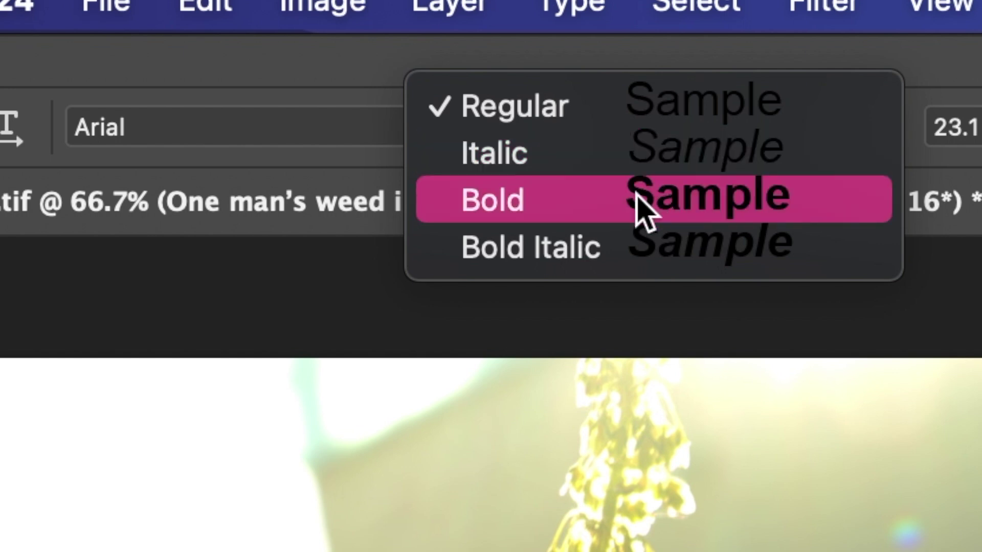
{"action": "left_click", "coordinate": [620, 250]}
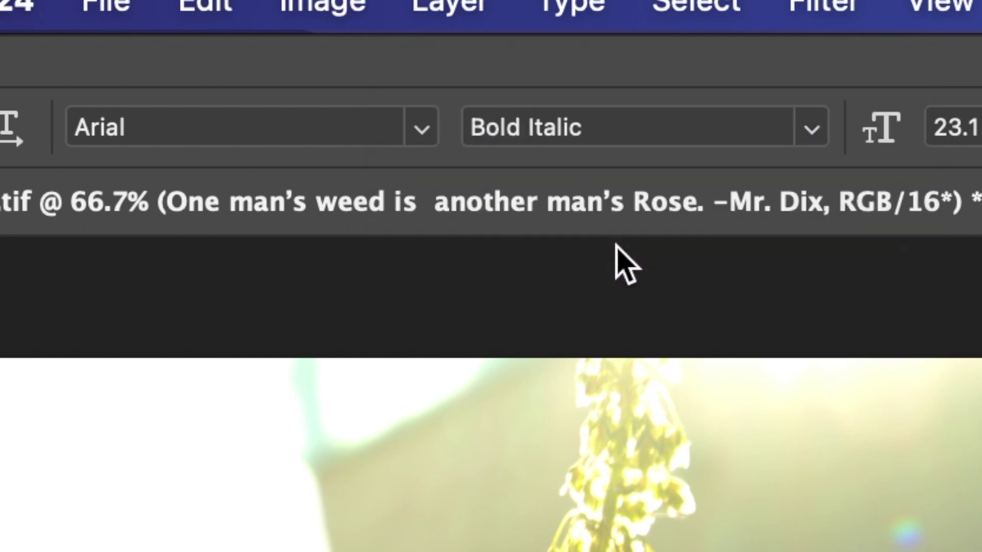
Change the selected quote's font to Fava in the Black style
{"action": "left_click", "coordinate": [423, 129]}
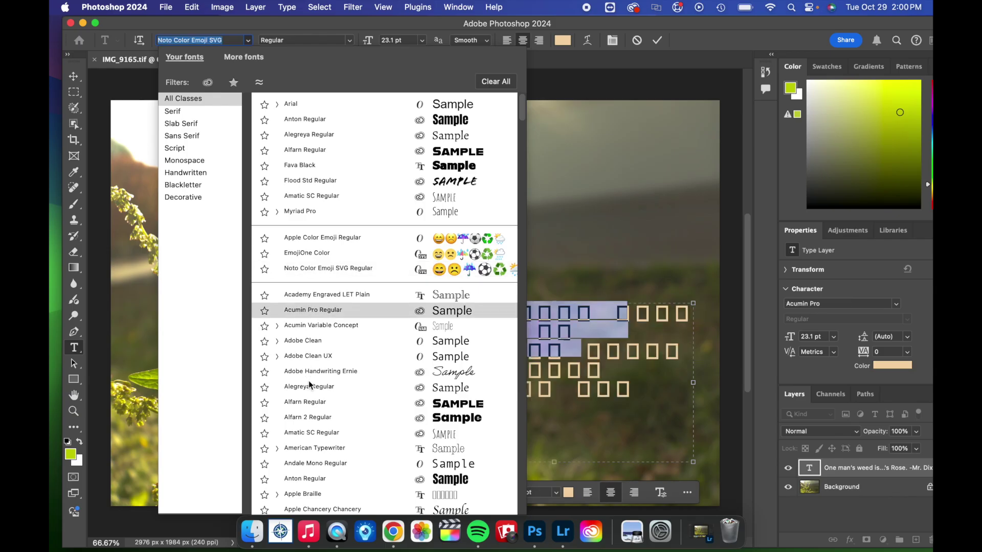
{"action": "scroll", "coordinate": [309, 404], "scroll_direction": "down", "scroll_amount": 2}
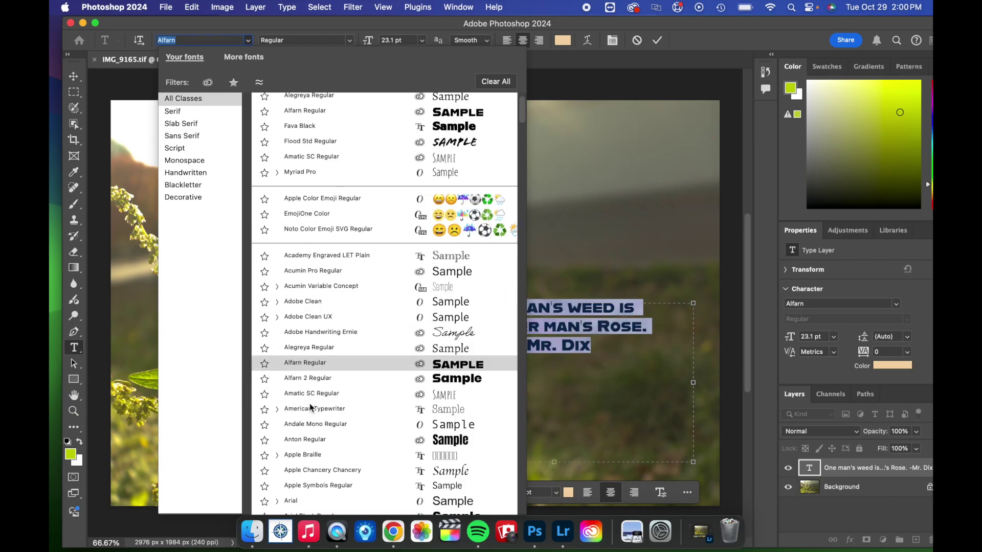
{"action": "scroll", "coordinate": [308, 403], "scroll_direction": "up", "scroll_amount": 1}
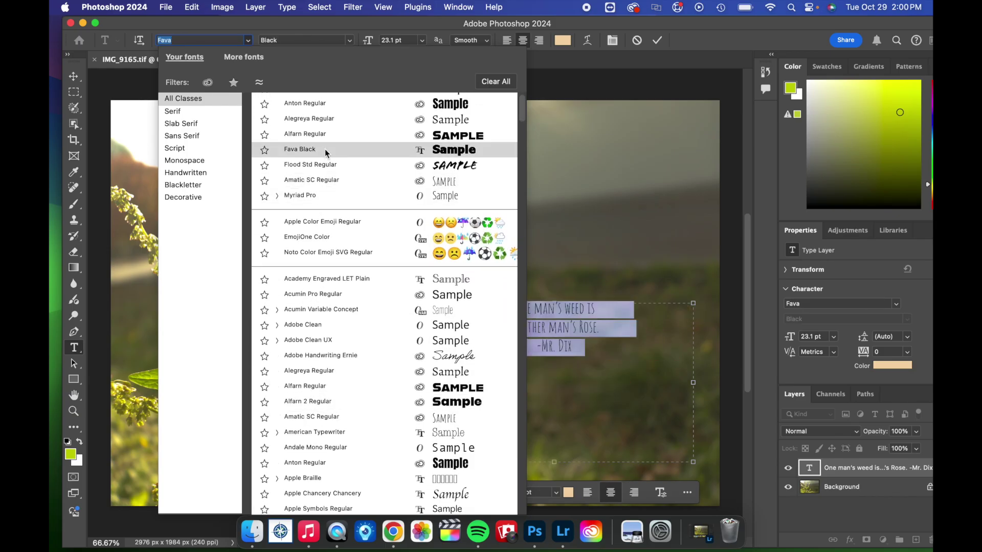
{"action": "left_click", "coordinate": [324, 149]}
{"action": "left_click", "coordinate": [347, 40]}
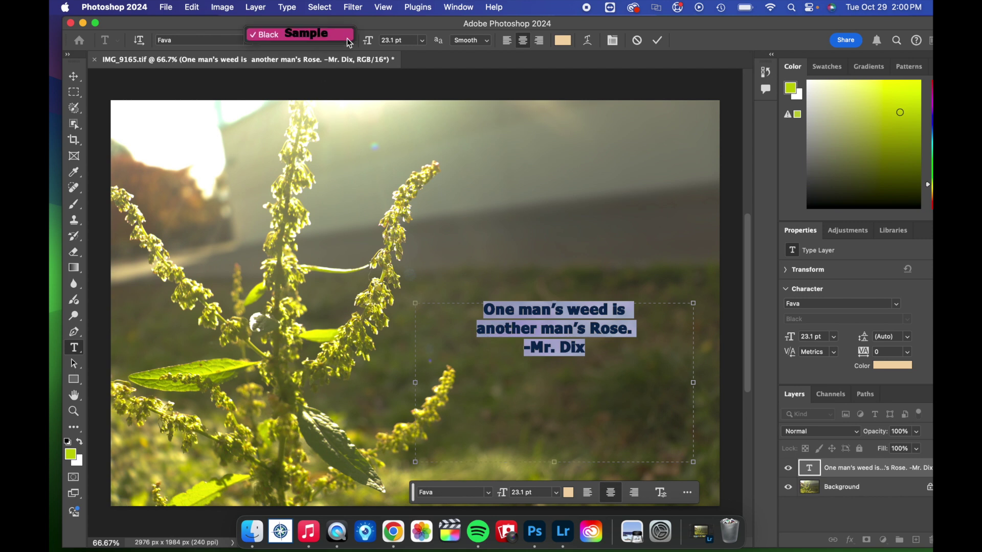
{"action": "left_click", "coordinate": [347, 38]}
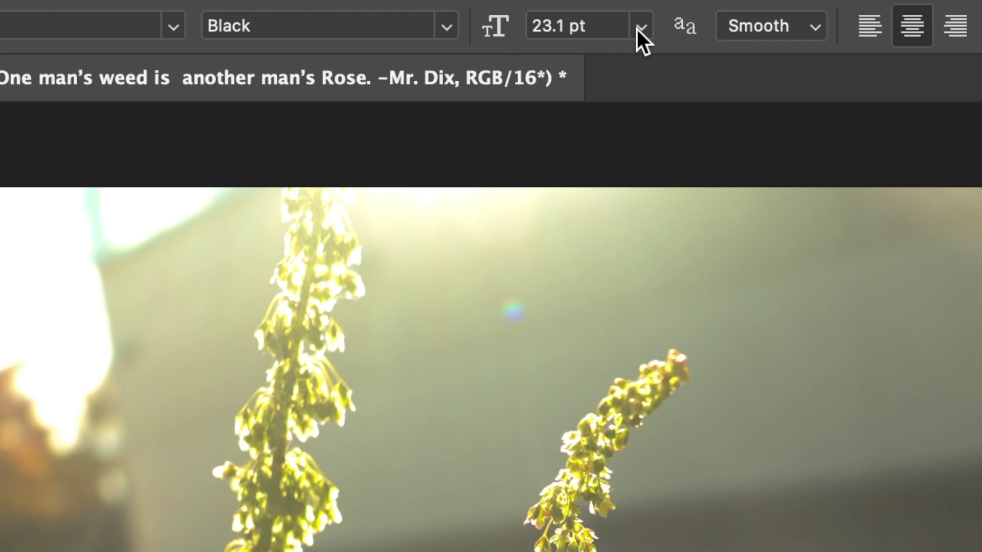
Try the quote at 24 pt, settle on a text size of 36 pt, and set its anti-aliasing to Crisp
{"action": "left_click", "coordinate": [636, 29]}
{"action": "left_click", "coordinate": [583, 392]}
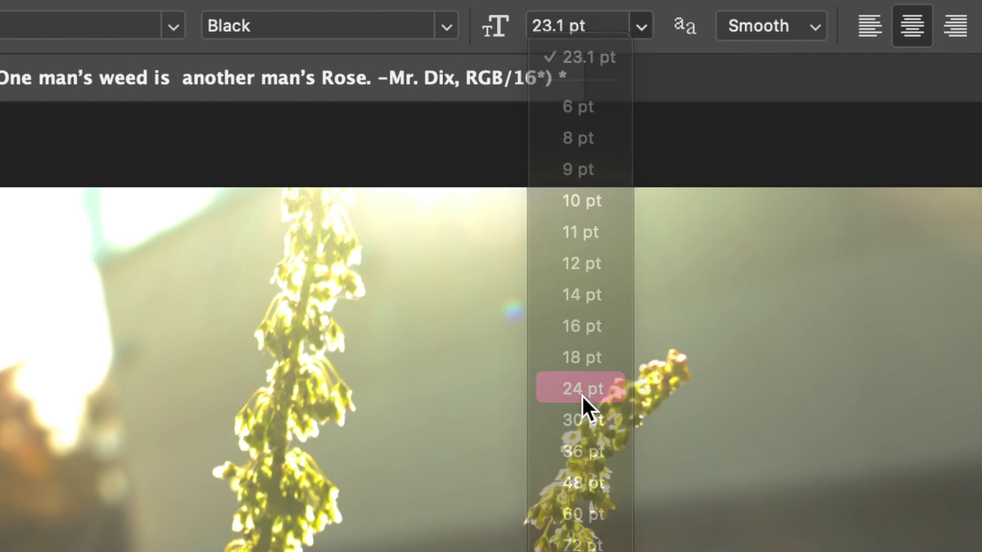
{"action": "left_click", "coordinate": [646, 33]}
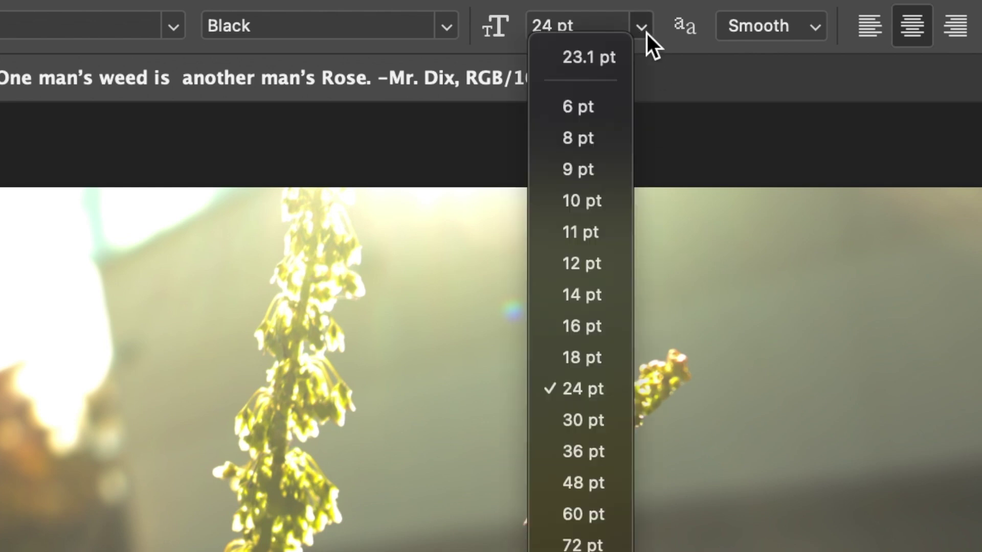
{"action": "left_click", "coordinate": [591, 448]}
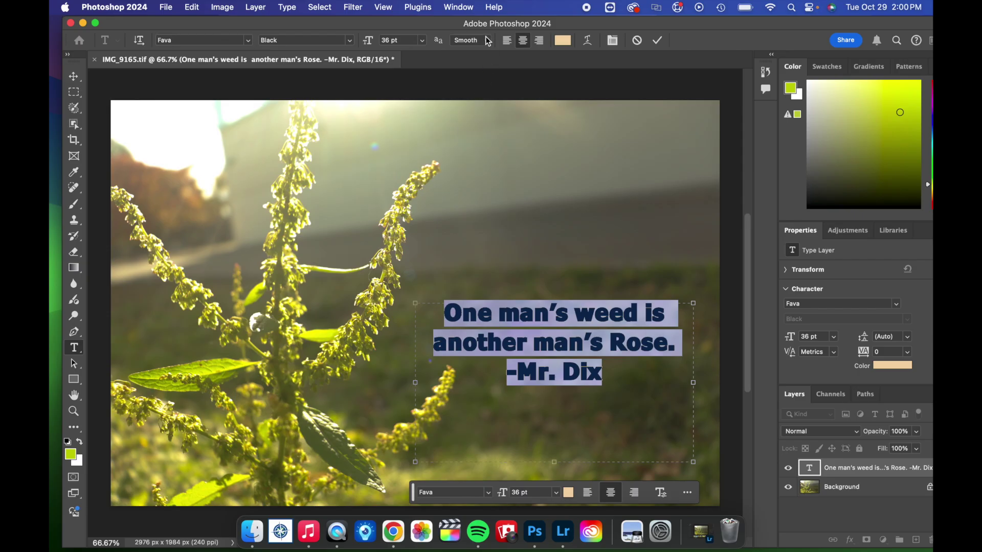
{"action": "left_click", "coordinate": [488, 41]}
{"action": "left_click", "coordinate": [476, 21]}
Preview the quote with left and right alignment and return it to centered
{"action": "left_click", "coordinate": [506, 41]}
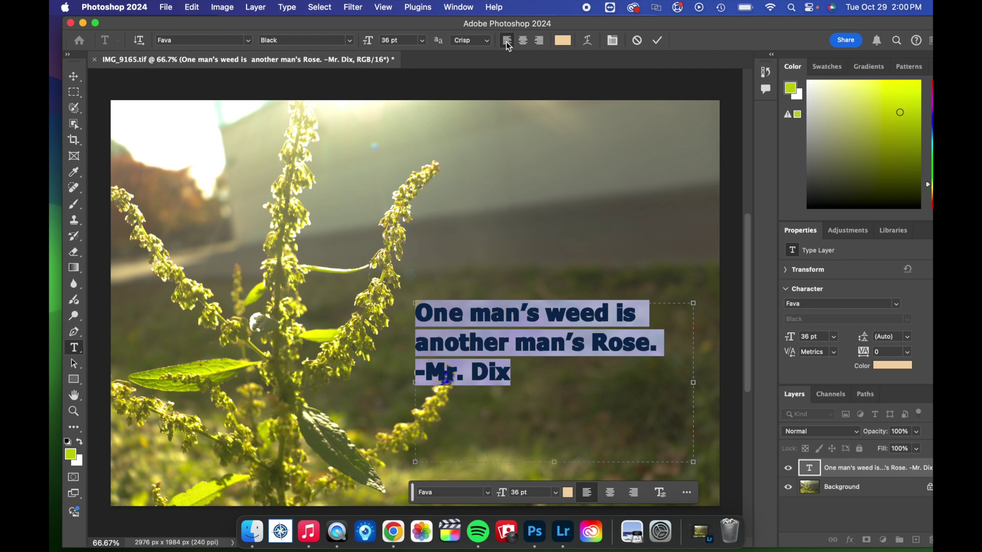
{"action": "left_click", "coordinate": [522, 44]}
{"action": "left_click", "coordinate": [538, 44]}
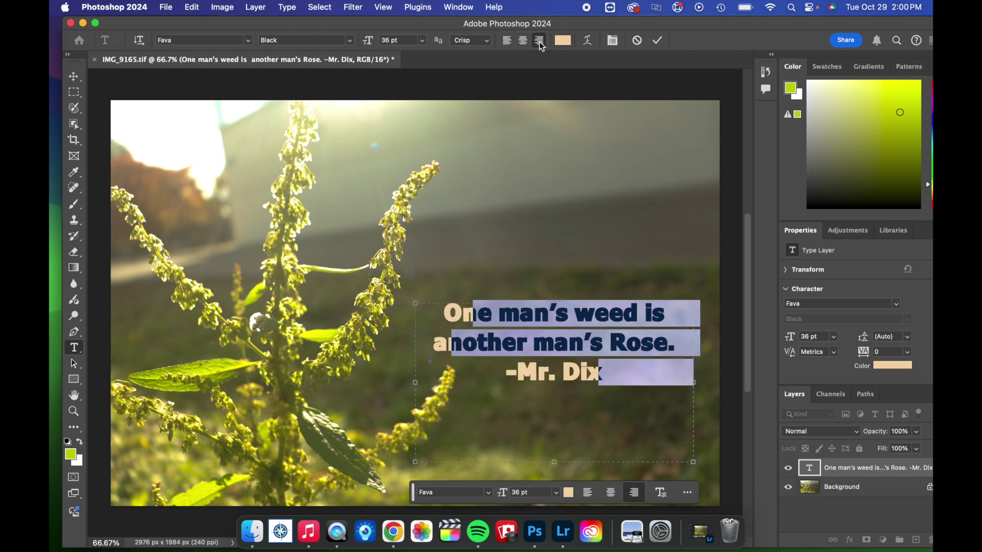
{"action": "left_click", "coordinate": [522, 42]}
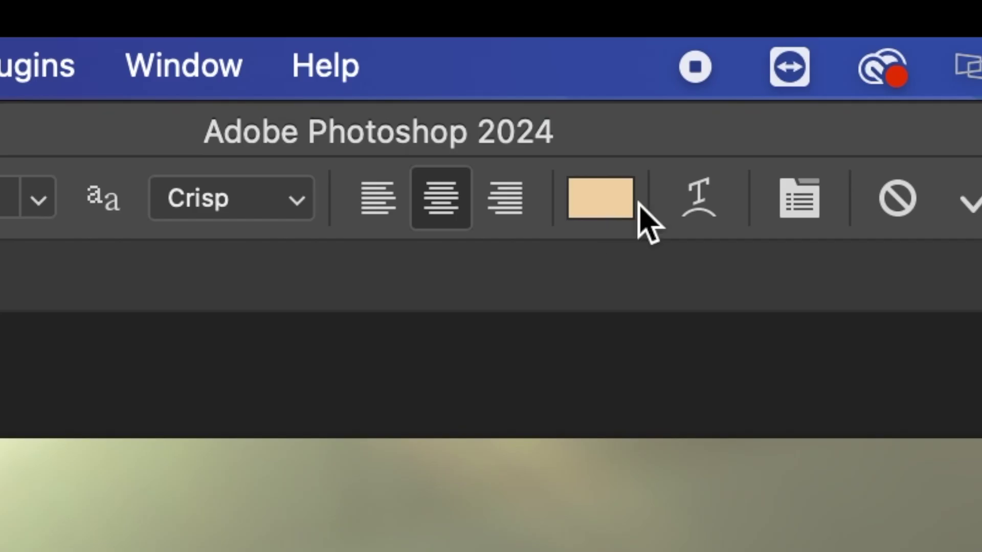
Try blue and other text colors, settle on bright yellow ecf430 sampled from the plant's leaf, and deselect the text
{"action": "left_click", "coordinate": [618, 212]}
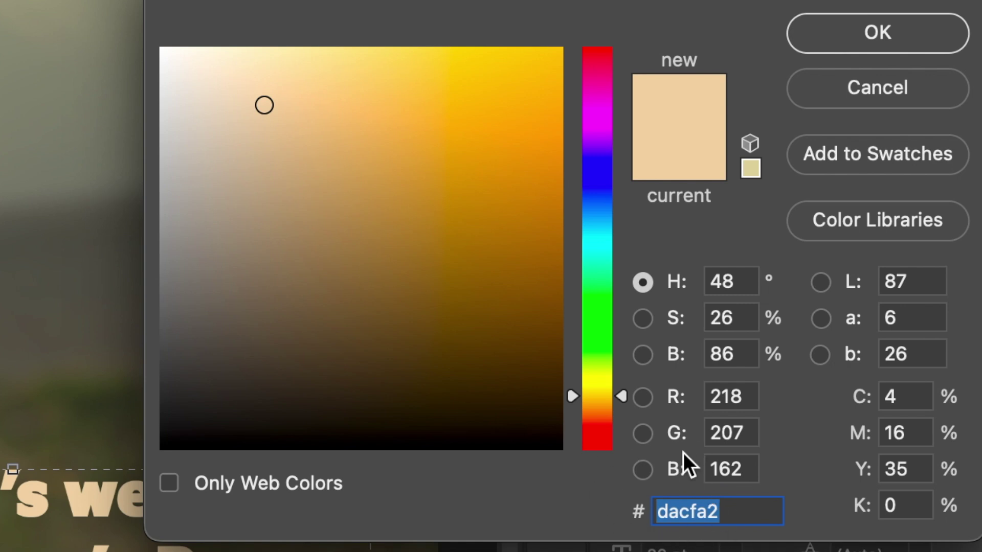
{"action": "left_click", "coordinate": [401, 301]}
{"action": "left_click", "coordinate": [438, 191]}
{"action": "left_click", "coordinate": [474, 130]}
{"action": "left_click", "coordinate": [247, 140]}
{"action": "left_click", "coordinate": [584, 211]}
{"action": "left_click", "coordinate": [502, 269]}
{"action": "left_click", "coordinate": [438, 145]}
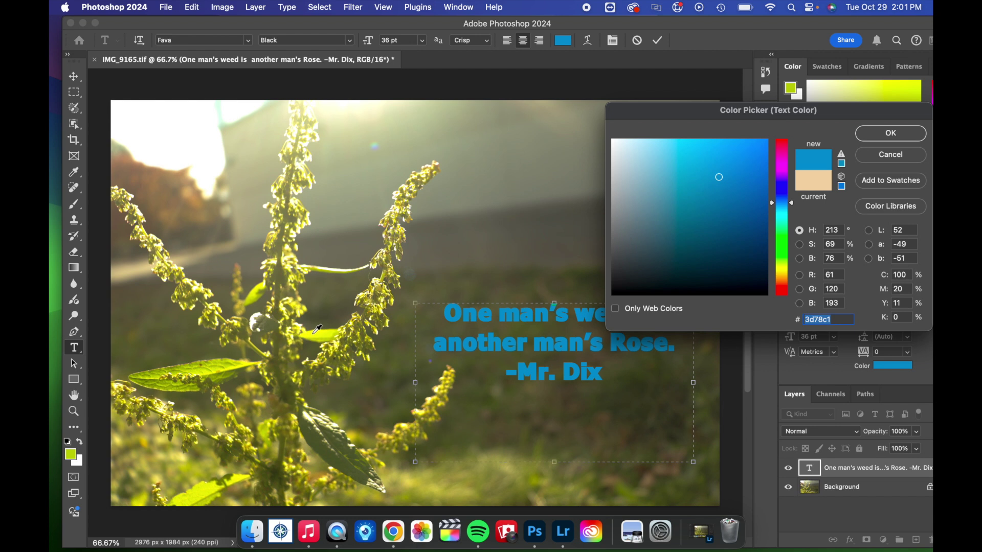
{"action": "left_click", "coordinate": [317, 329]}
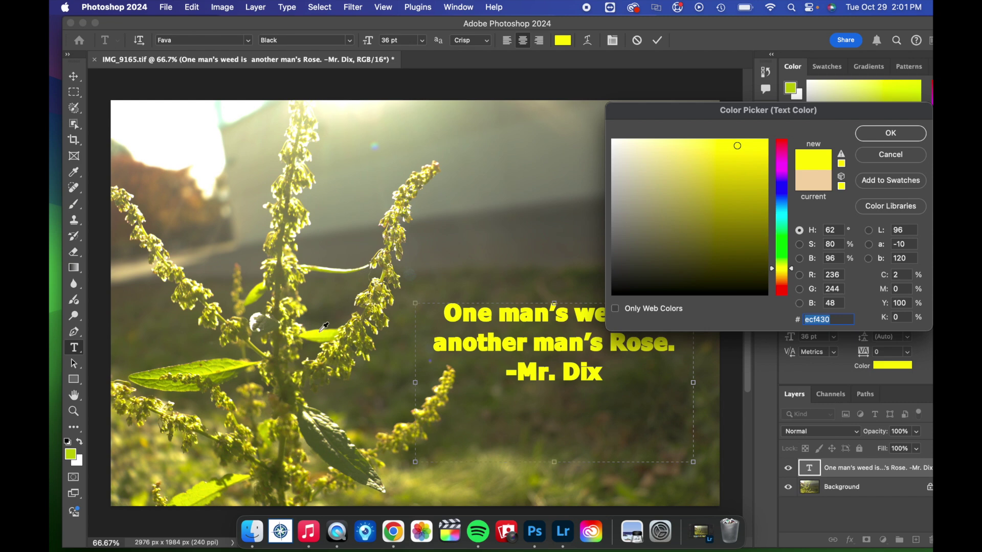
{"action": "left_click", "coordinate": [891, 135]}
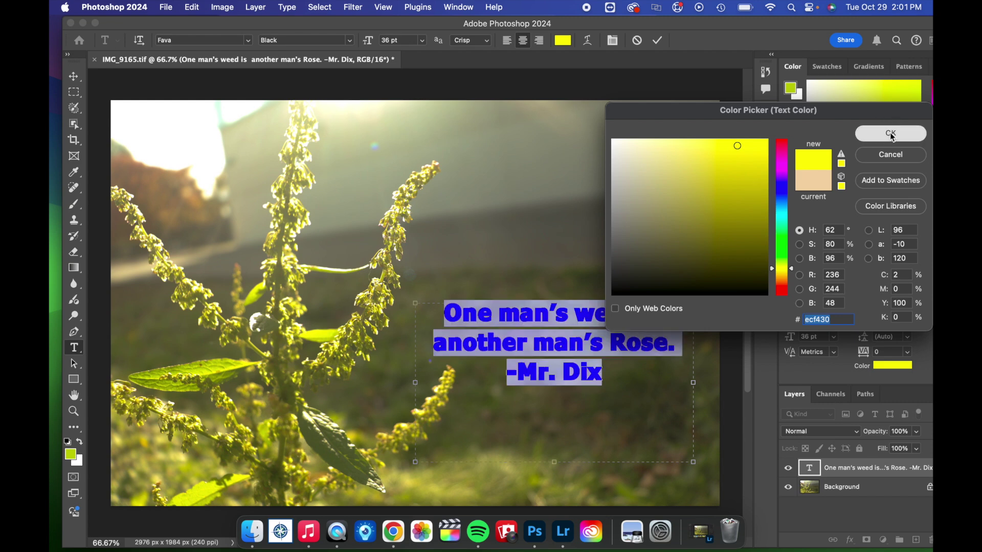
{"action": "left_click", "coordinate": [615, 367]}
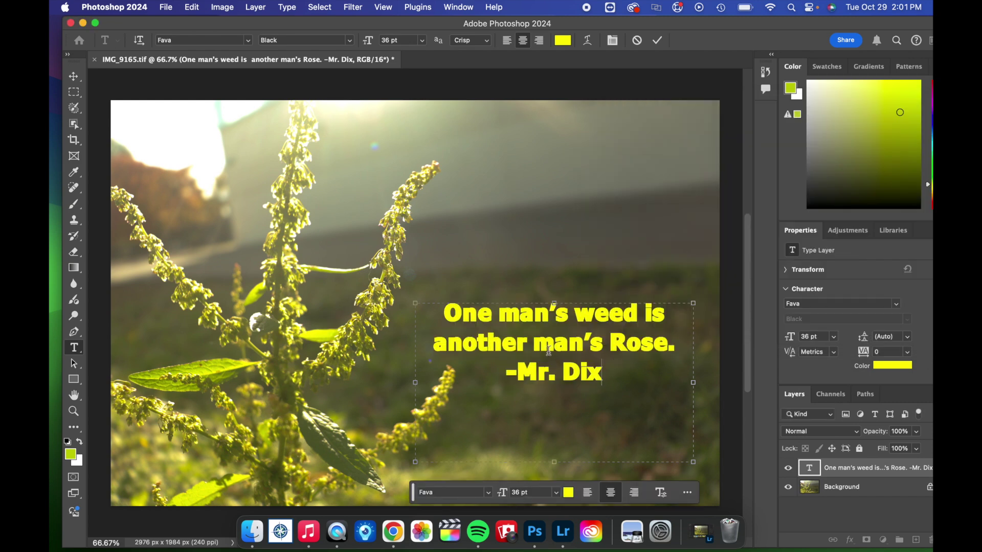
Select the whole quote and try the Flag and Squeeze styles in Warp Text
{"action": "key", "text": "super+a"}
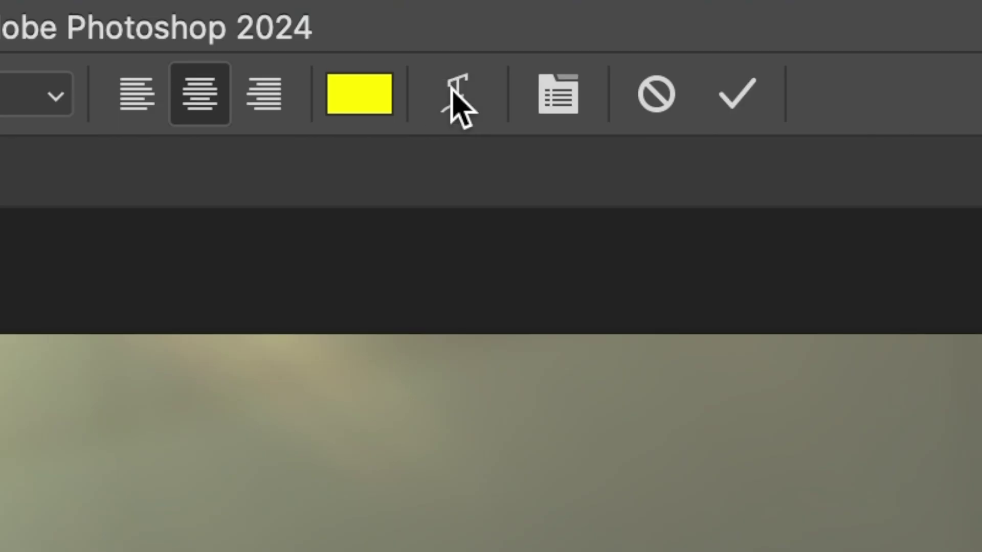
{"action": "left_click", "coordinate": [457, 93]}
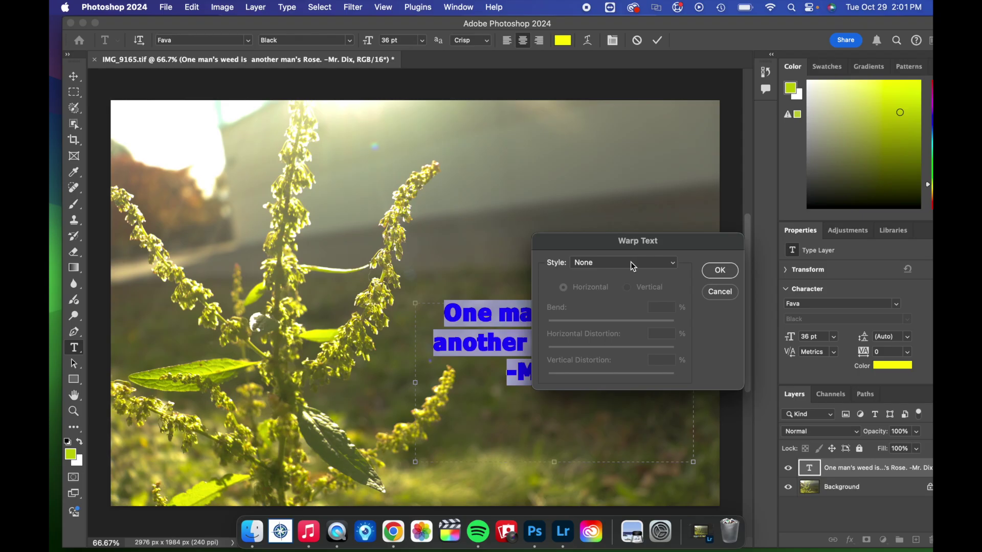
{"action": "left_click", "coordinate": [630, 262]}
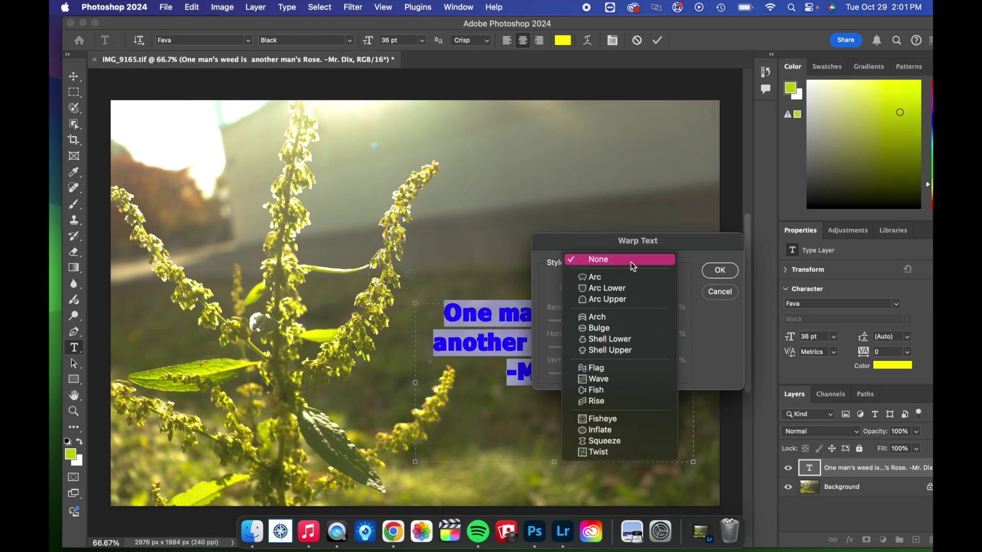
{"action": "left_click", "coordinate": [611, 372]}
{"action": "left_click_drag", "start_coordinate": [762, 217], "coordinate": [809, 196]}
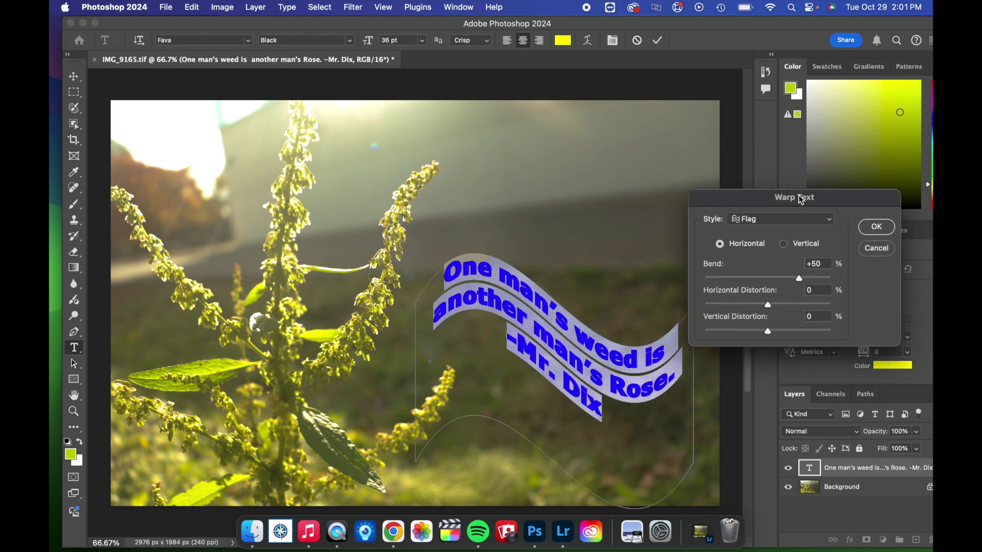
{"action": "left_click", "coordinate": [797, 222]}
{"action": "left_click", "coordinate": [772, 293]}
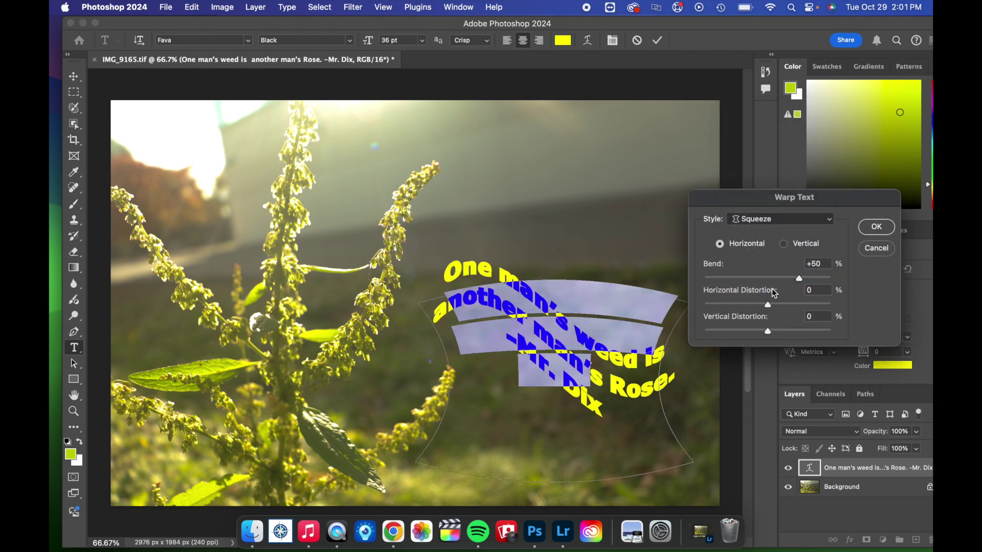
Try the Arc Lower and Arc warps on the quote, and set the warp style back to None
{"action": "left_click", "coordinate": [789, 224]}
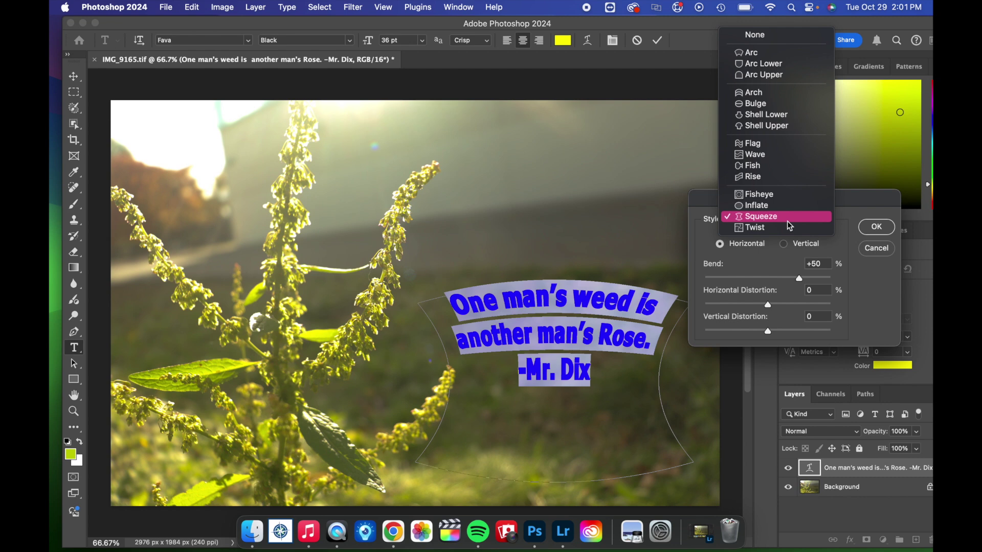
{"action": "left_click", "coordinate": [772, 64]}
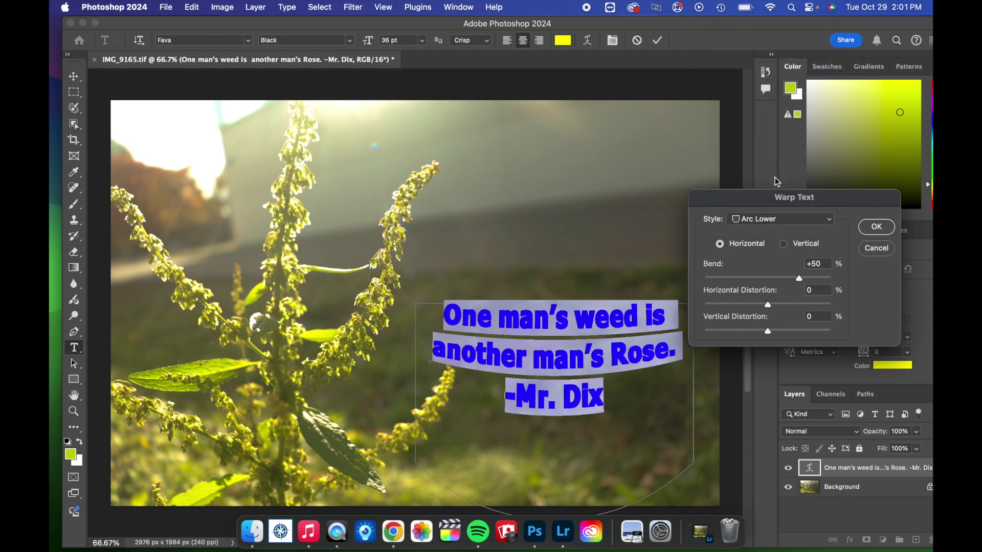
{"action": "left_click", "coordinate": [772, 220]}
{"action": "left_click", "coordinate": [768, 200]}
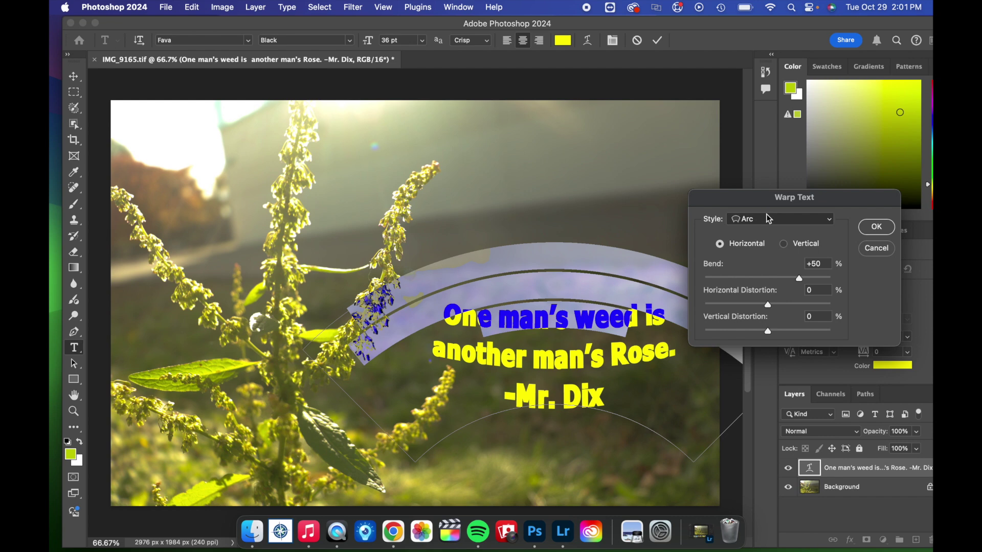
{"action": "left_click", "coordinate": [769, 219]}
{"action": "left_click", "coordinate": [762, 199]}
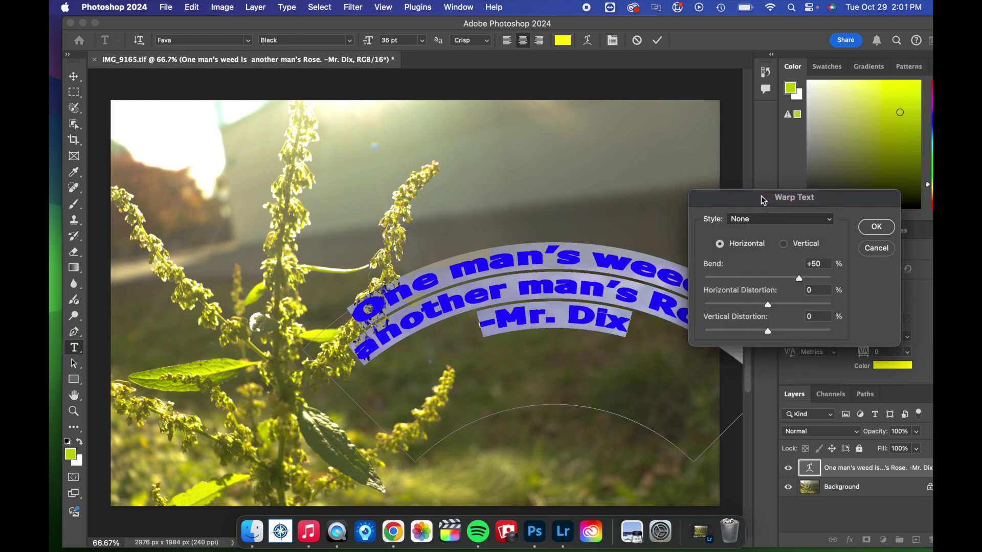
{"action": "left_click", "coordinate": [867, 230]}
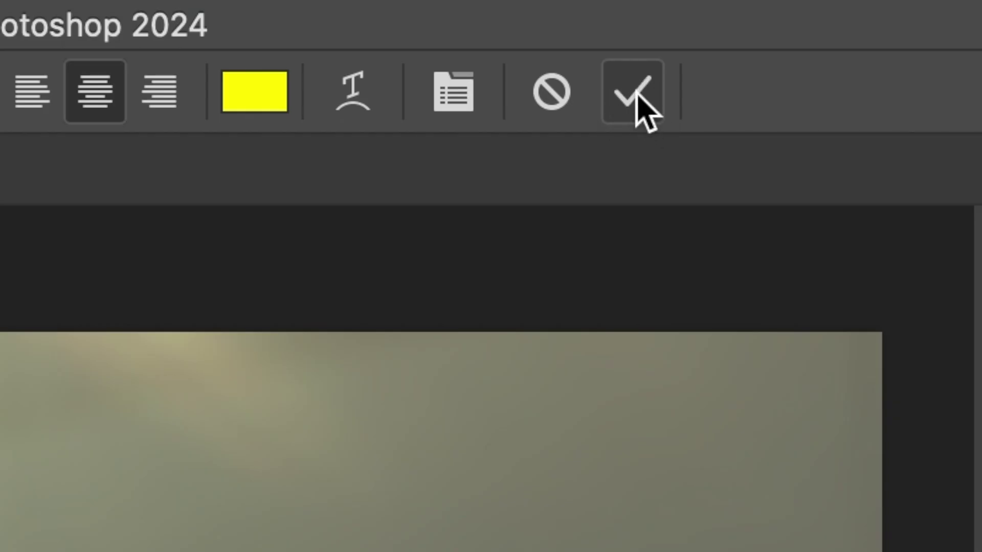
Commit the quote's text edits and move the quote slightly right and down over the photo with the Move tool
{"action": "left_click", "coordinate": [639, 102]}
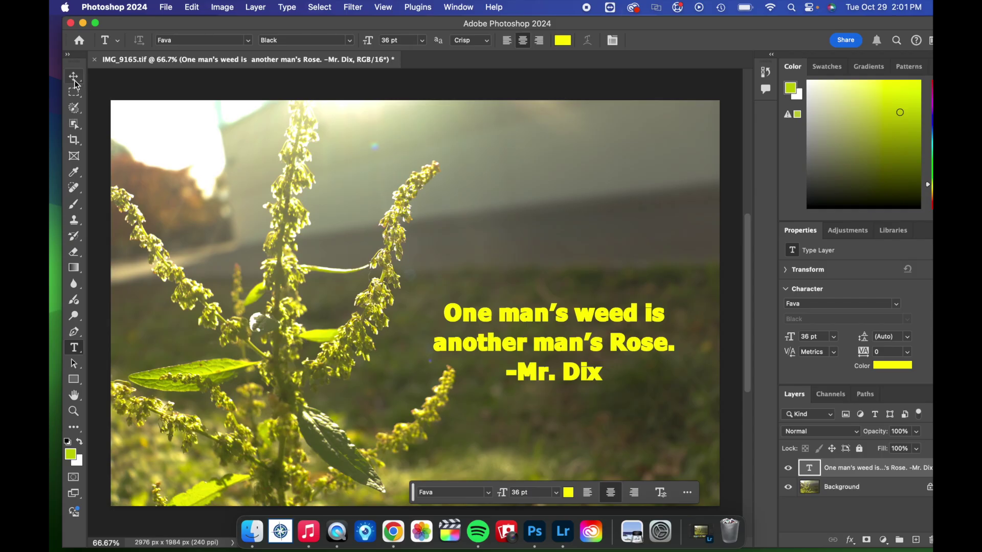
{"action": "left_click", "coordinate": [74, 78]}
{"action": "mouse_move", "coordinate": [531, 353]}
{"action": "left_mouse_down"}
{"action": "mouse_move", "coordinate": [547, 324]}
{"action": "mouse_move", "coordinate": [538, 352]}
{"action": "left_mouse_up"}
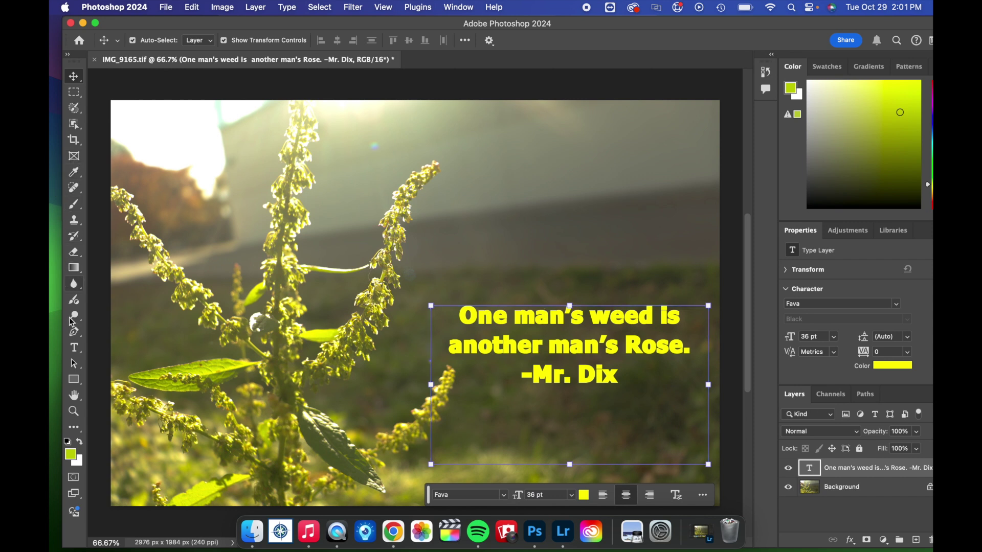
Add placeholder Lorem Ipsum text layers at three different spots on the photo with the Type tool
{"action": "left_click", "coordinate": [74, 347]}
{"action": "left_click", "coordinate": [386, 193]}
{"action": "left_click", "coordinate": [538, 200]}
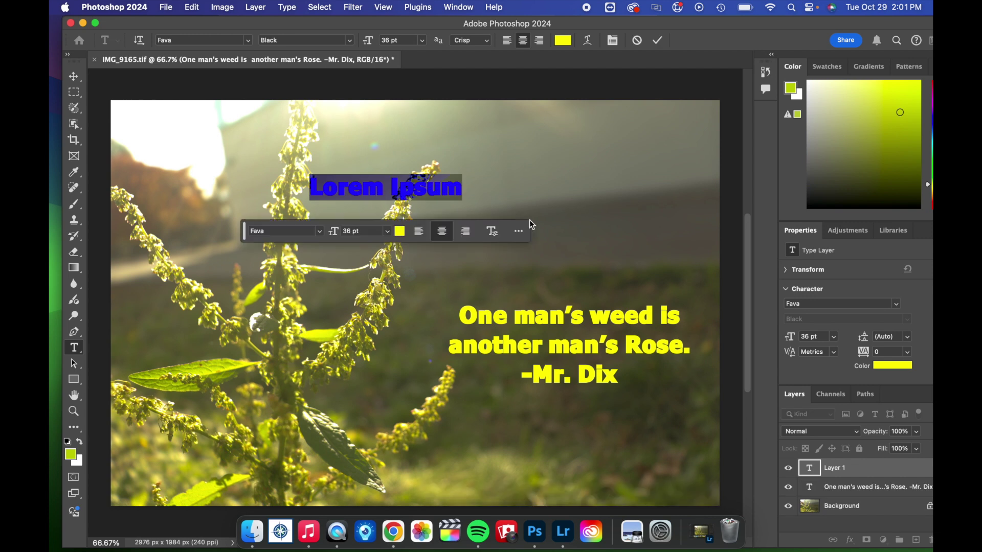
{"action": "left_click", "coordinate": [600, 132]}
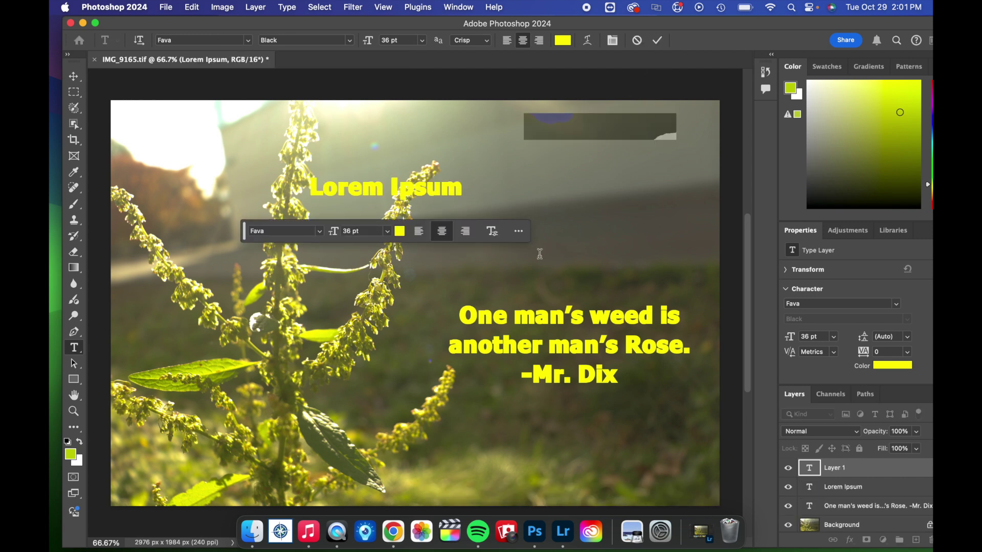
{"action": "left_click", "coordinate": [392, 299]}
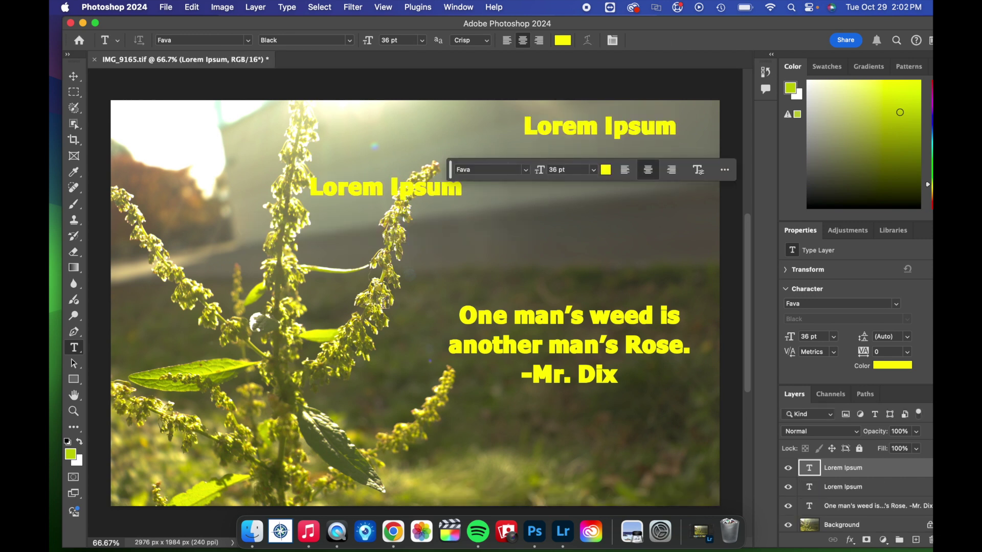
{"action": "left_click", "coordinate": [228, 249]}
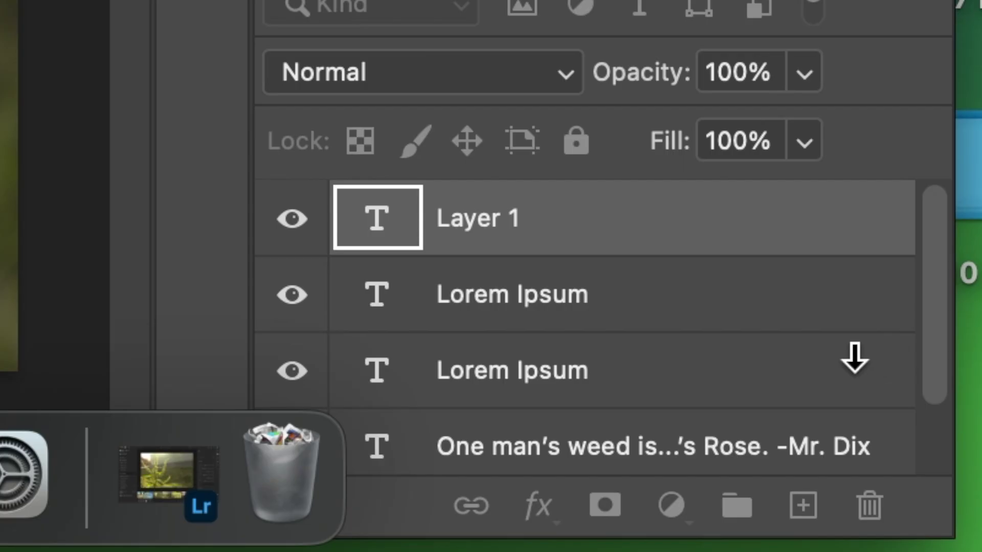
Delete the three placeholder text layers, keeping only the quote layer and the Background
{"action": "scroll", "coordinate": [909, 496], "scroll_direction": "down", "scroll_amount": 1}
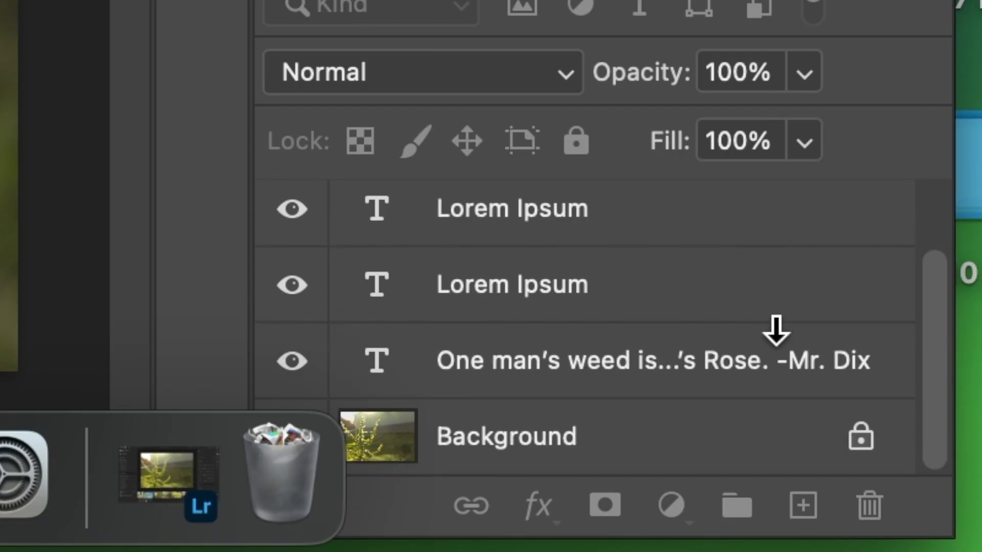
{"action": "scroll", "coordinate": [775, 331], "scroll_direction": "up", "scroll_amount": 1}
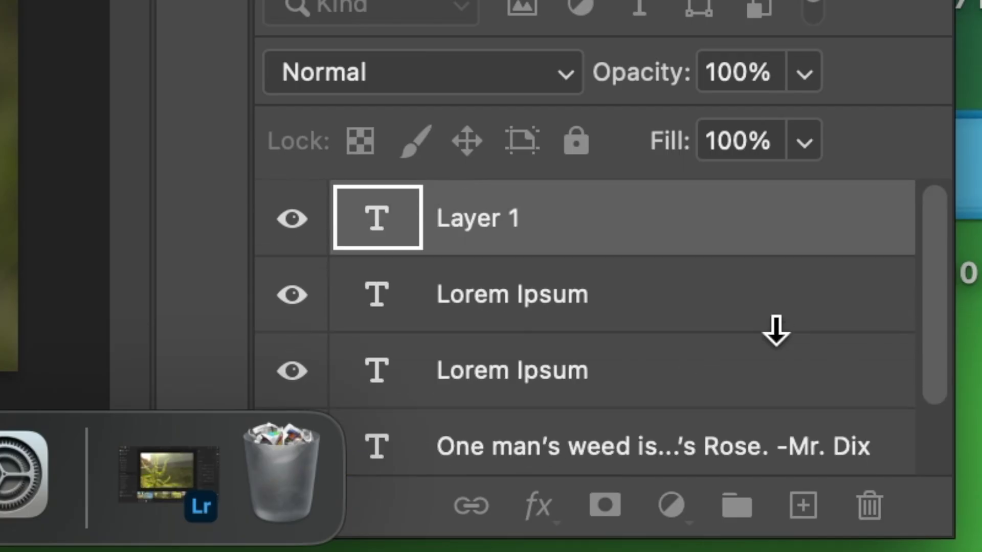
{"action": "left_click", "coordinate": [651, 244]}
{"action": "key", "text": "Delete"}
{"action": "key", "text": "Delete"}
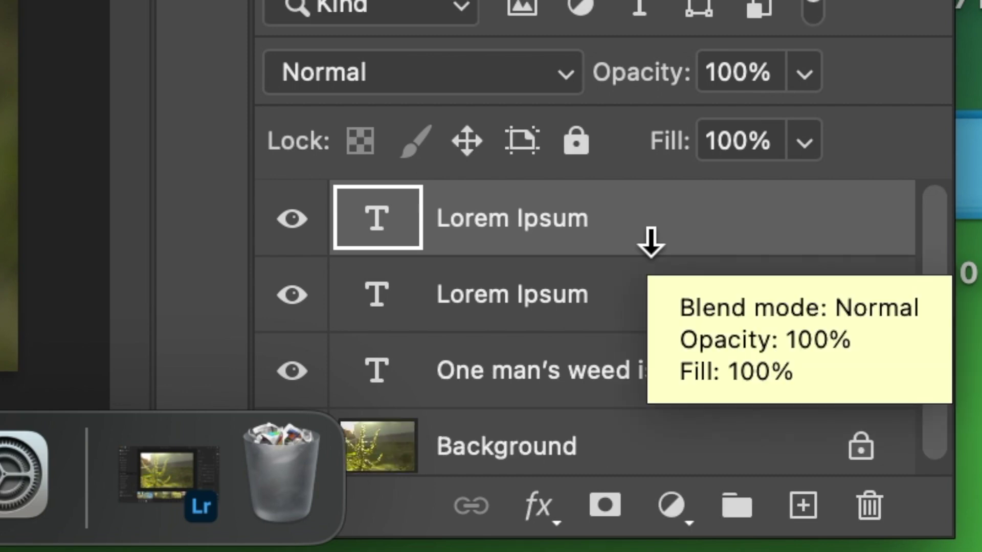
{"action": "key", "text": "Delete"}
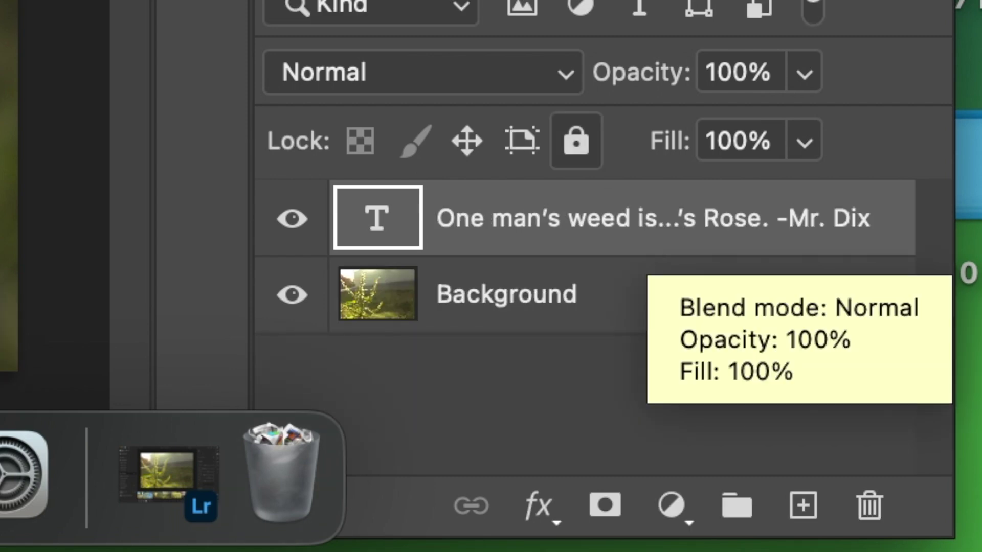